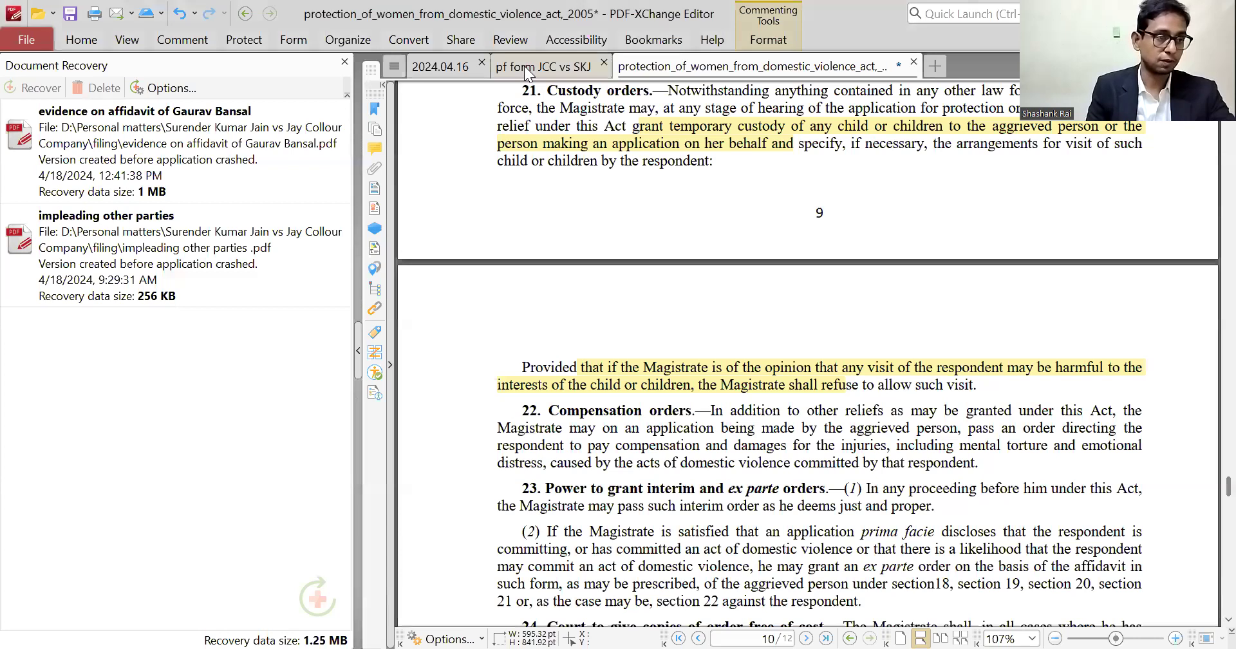
Step: Switch to the 'pf form JCC vs SKJ' document showing the scanned Process Fee Form
left_click(524, 66)
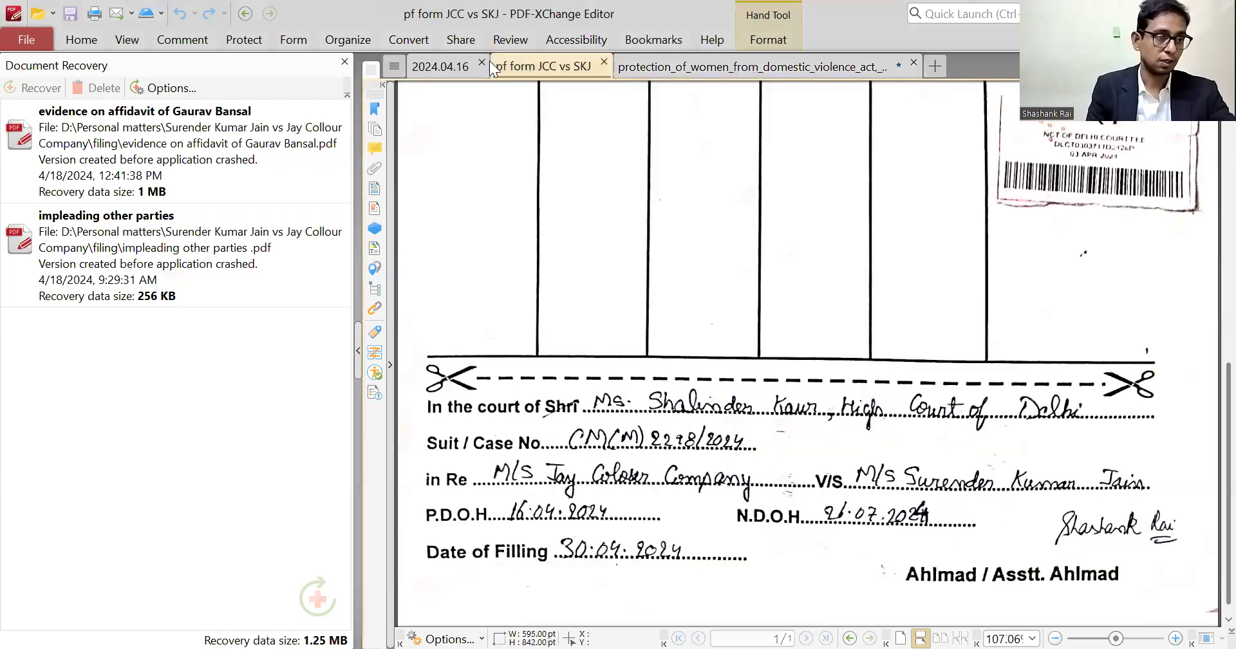
left_click(440, 63)
scroll(633, 288, "up", 1)
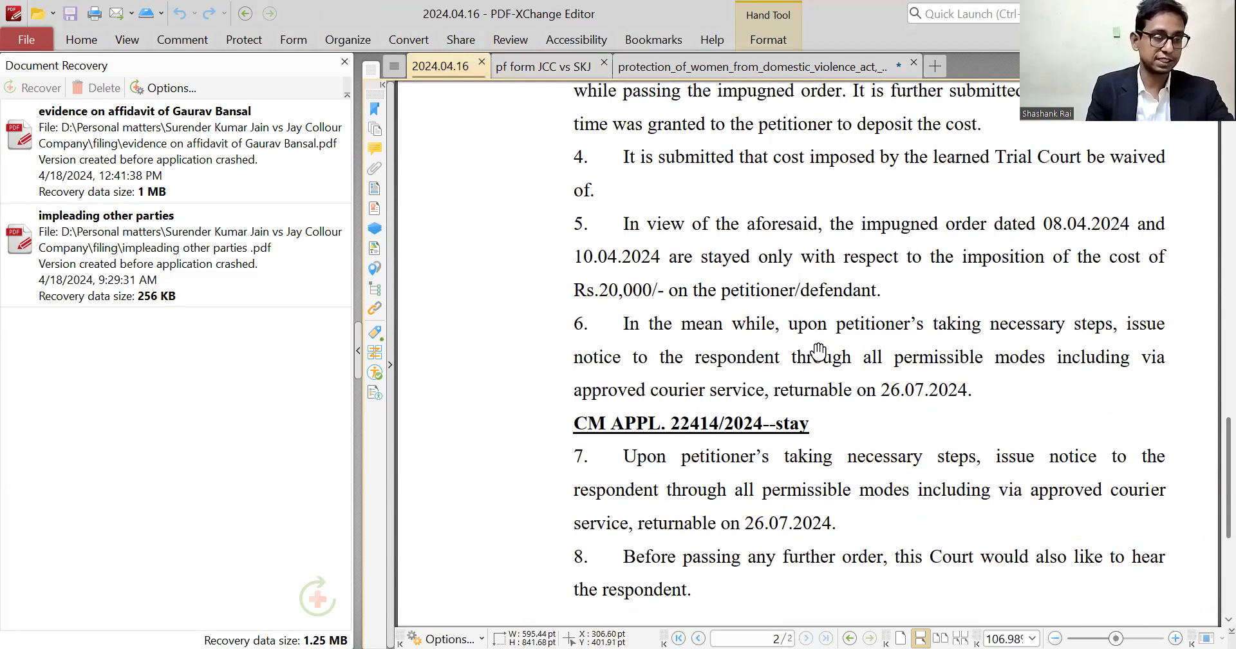
left_click(521, 64)
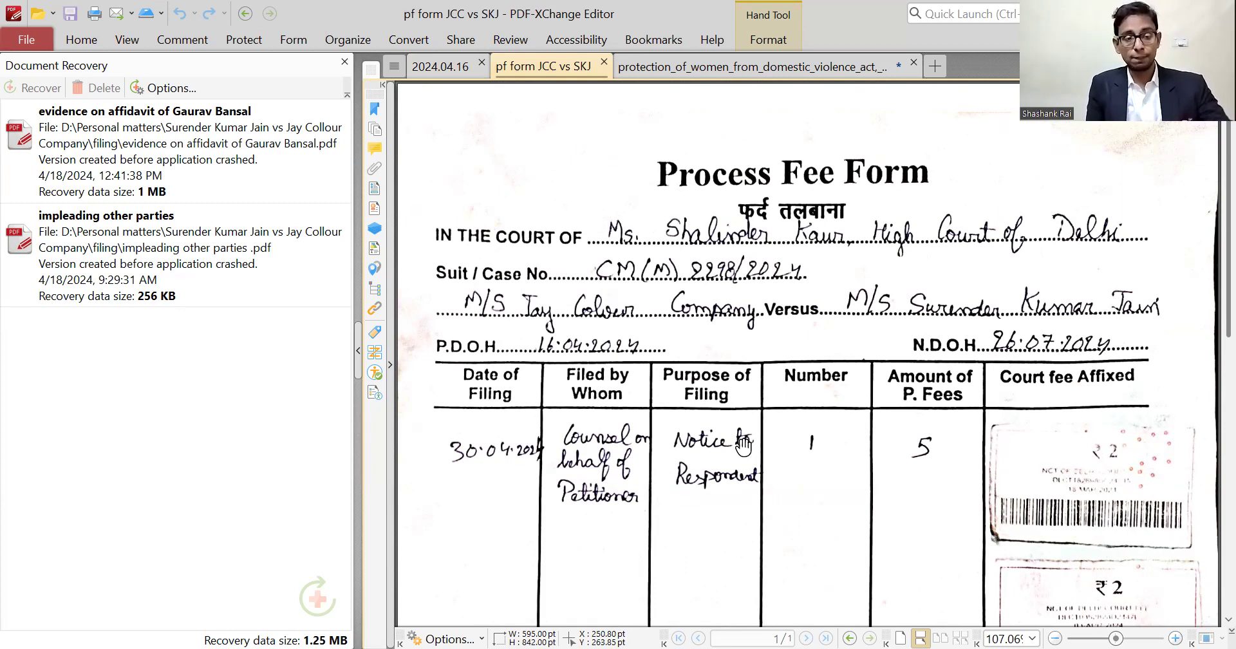
Step: Scroll through the rest of the Process Fee Form, then switch to the e-Filing login page in Chrome
scroll(876, 602, "down", 3)
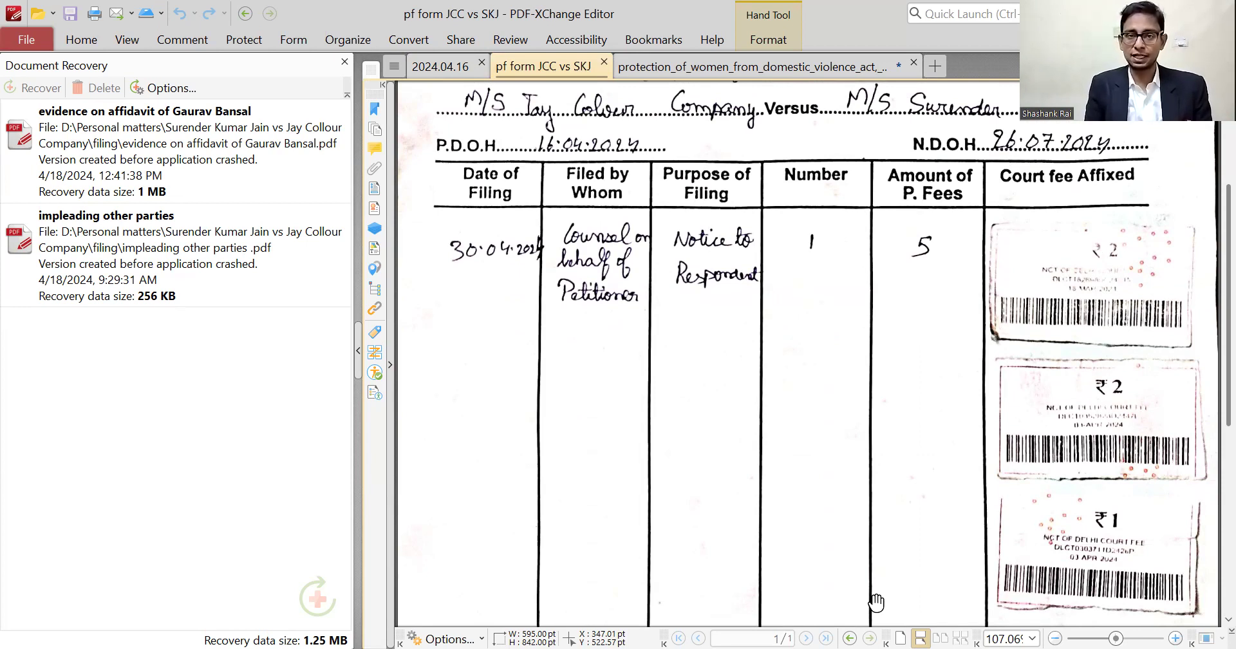
scroll(876, 601, "down", 10)
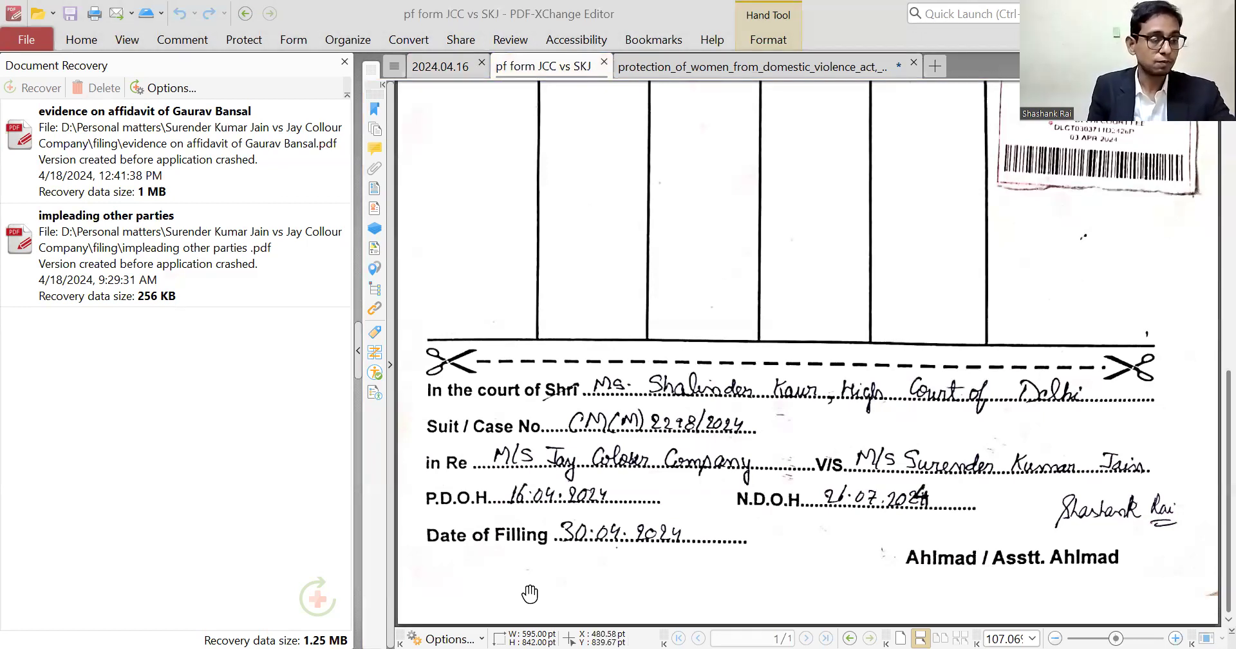
key("alt+Tab")
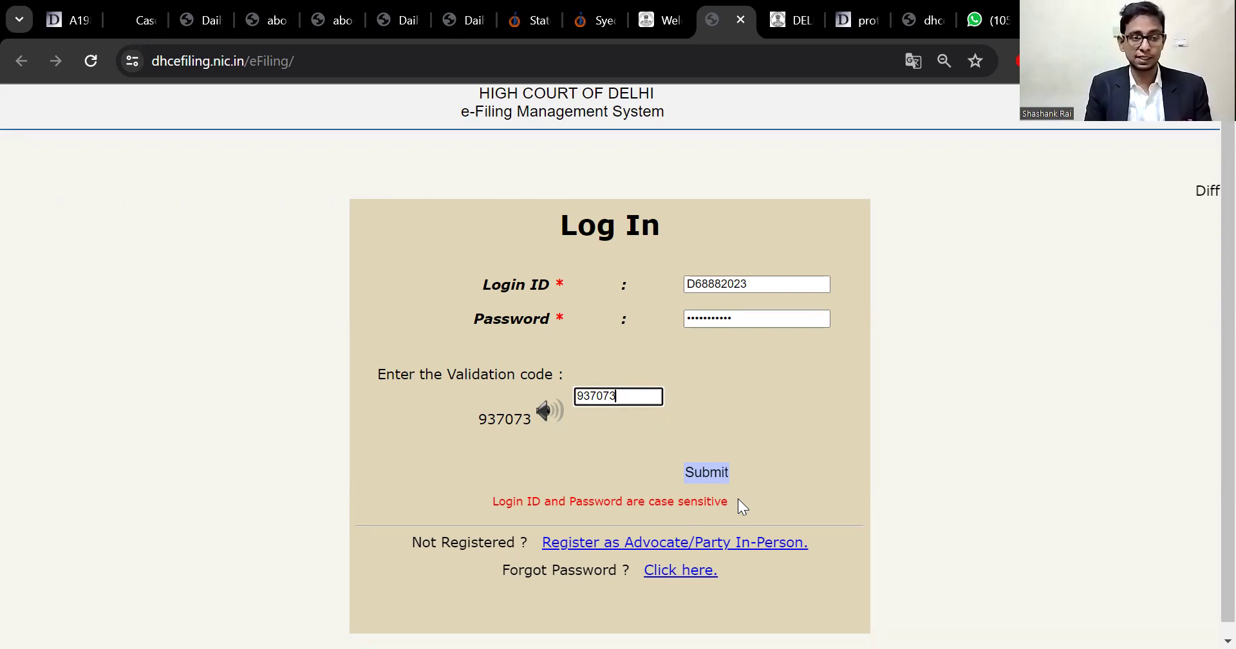
Step: Log in and go to the Process Fee filing page under e-Filing
left_click(707, 474)
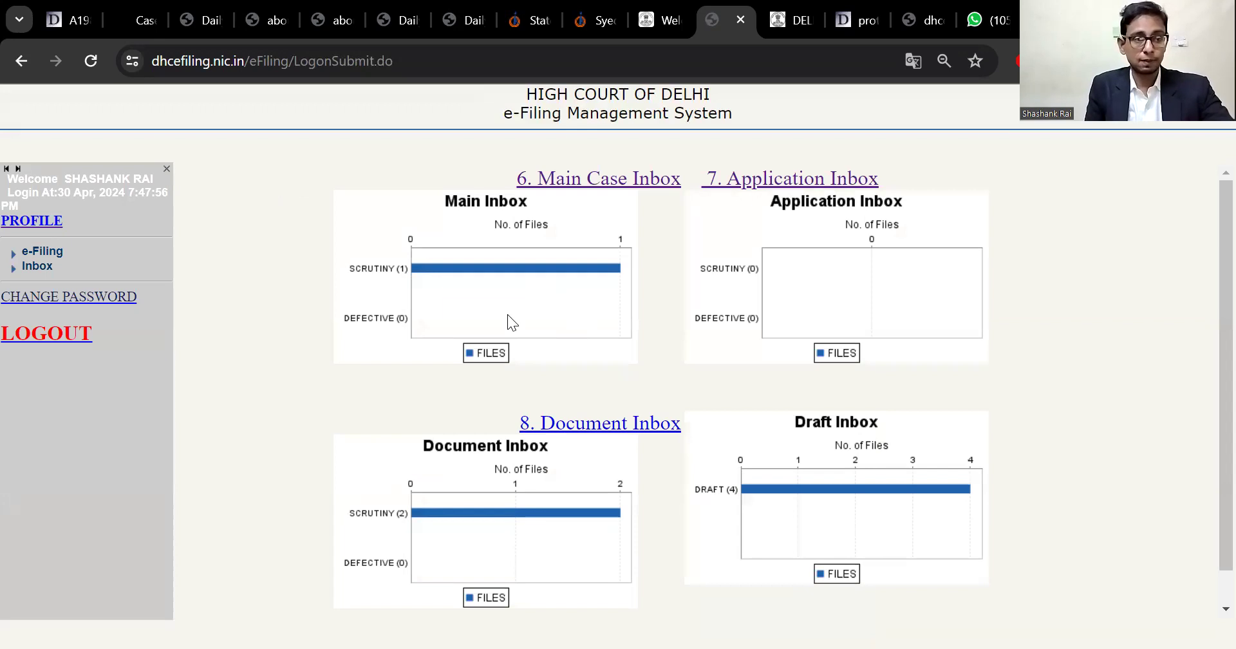
left_click(43, 252)
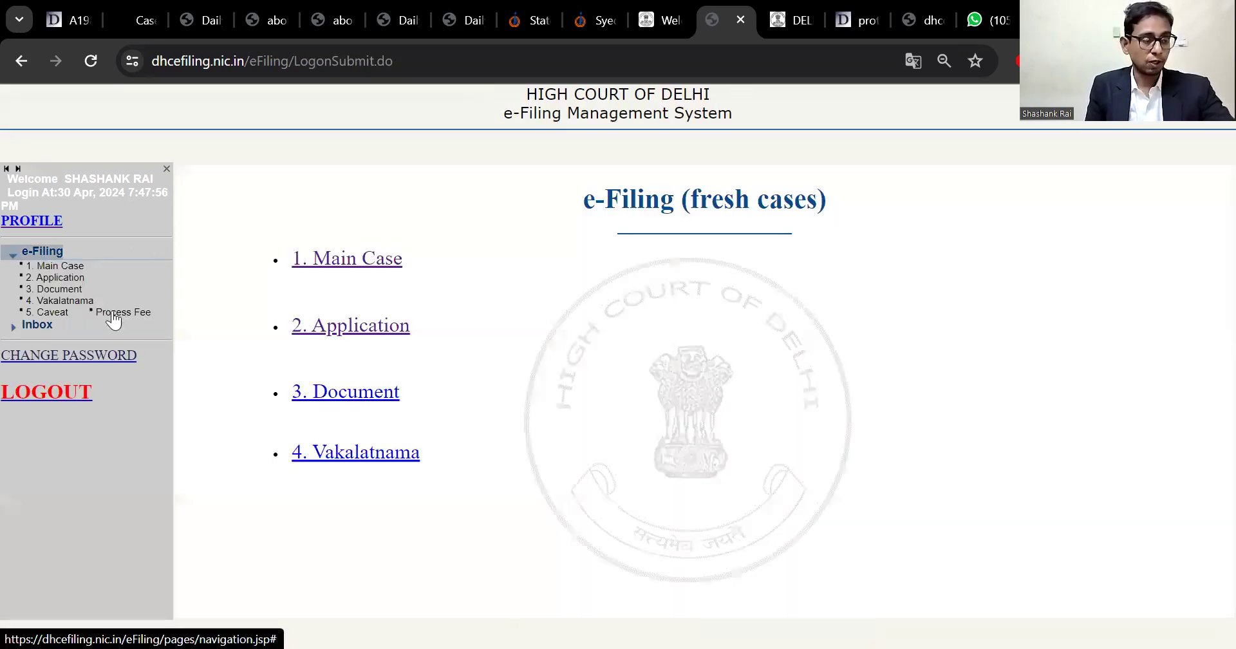
left_click(113, 319)
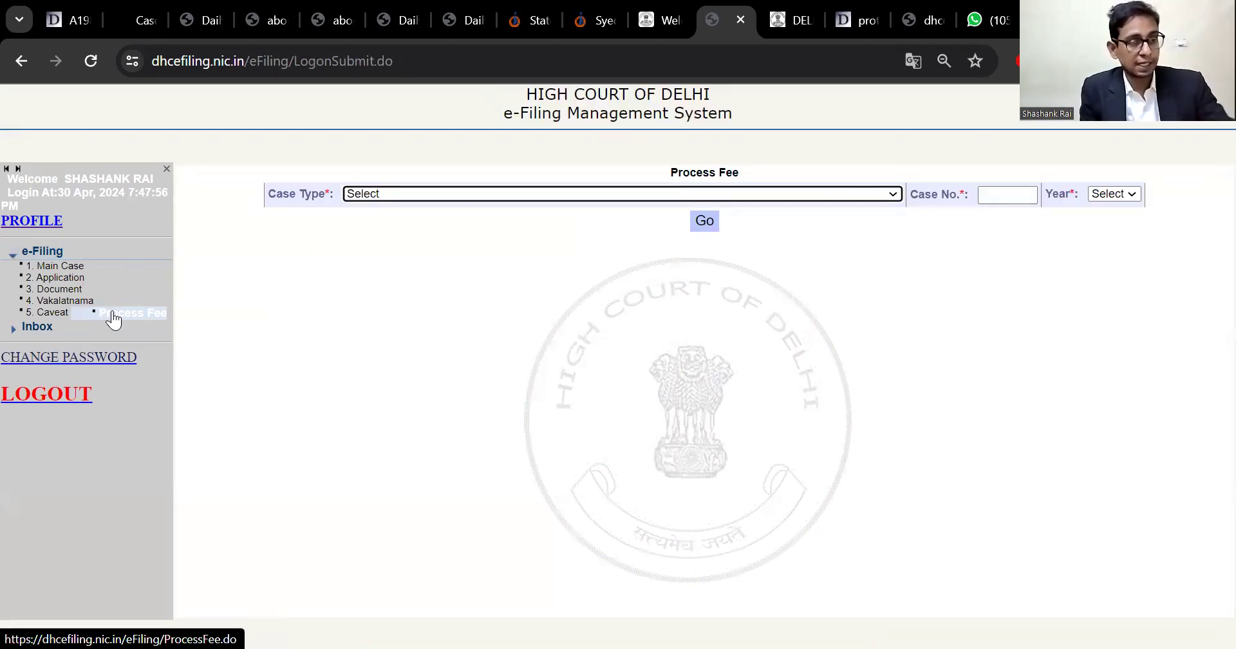
Step: Select case type CM(M), case number 2298 and year 2024, and load the case
left_click(839, 193)
scroll(775, 364, "down", 7)
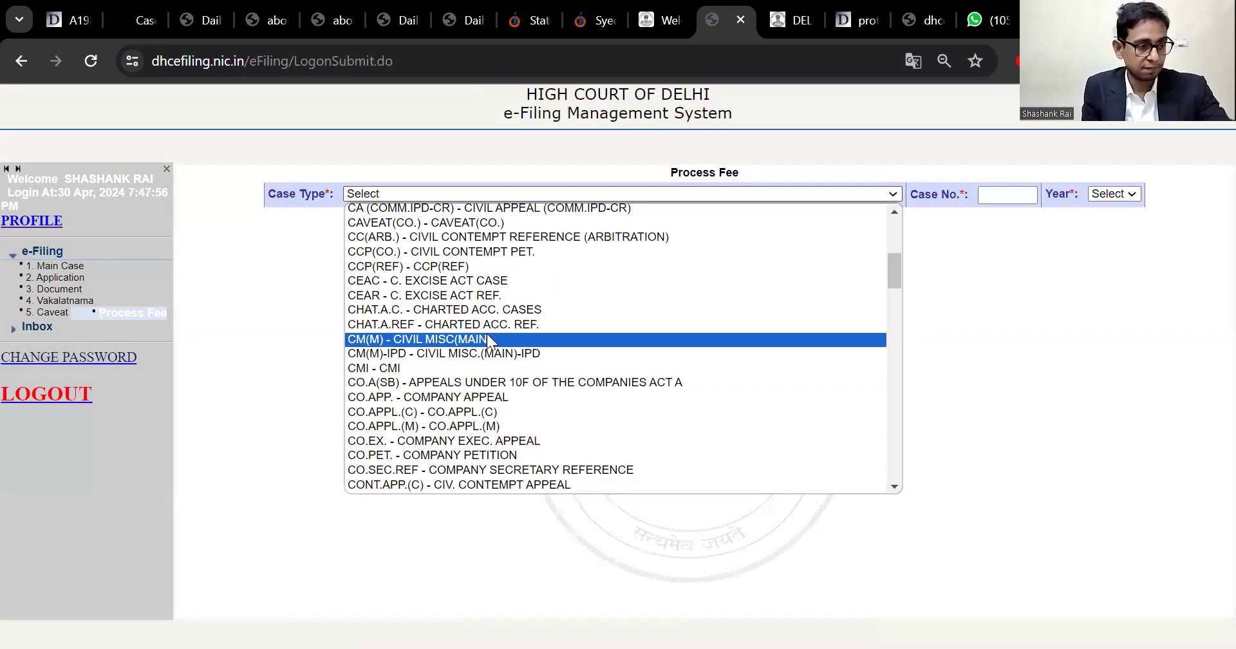
left_click(489, 340)
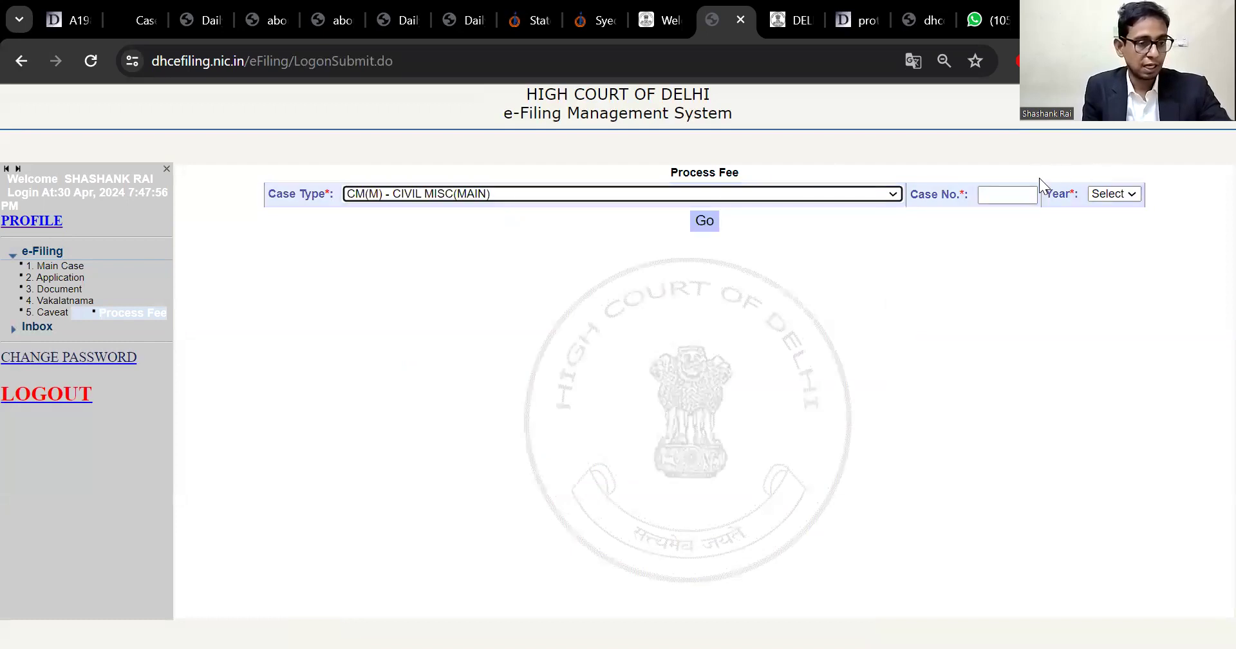
left_click(1019, 194)
type("28")
key("BackSpace")
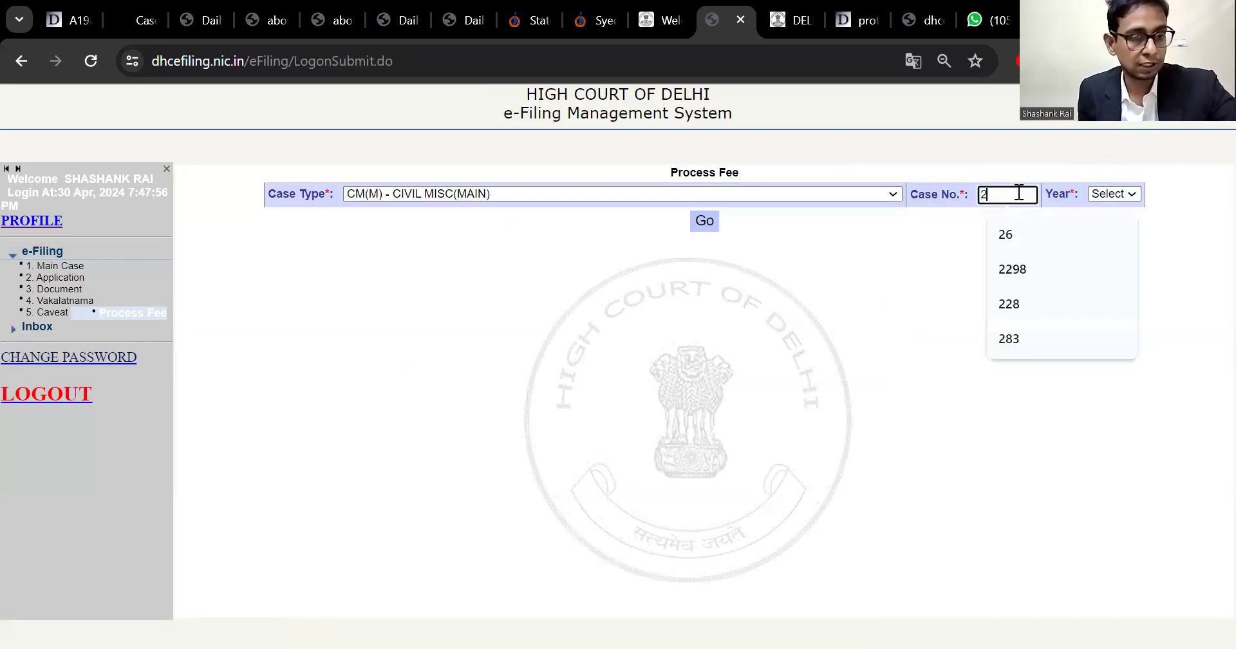
left_click(1018, 277)
left_click(1119, 195)
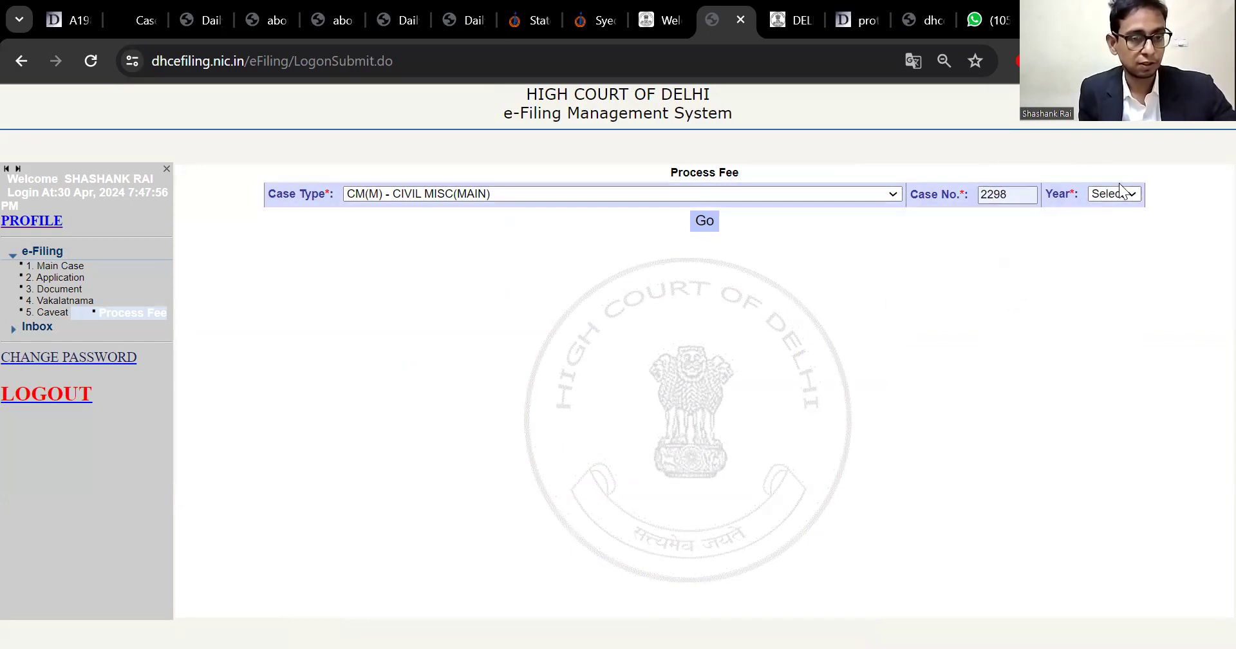
left_click(1122, 195)
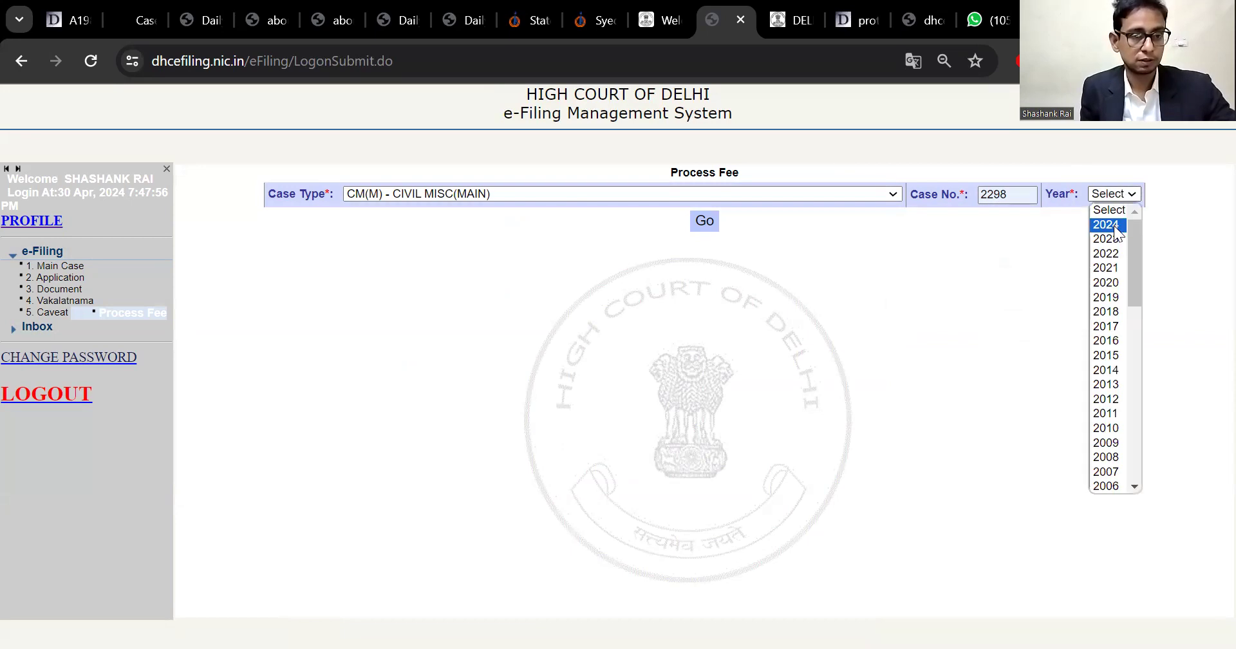
left_click(1117, 226)
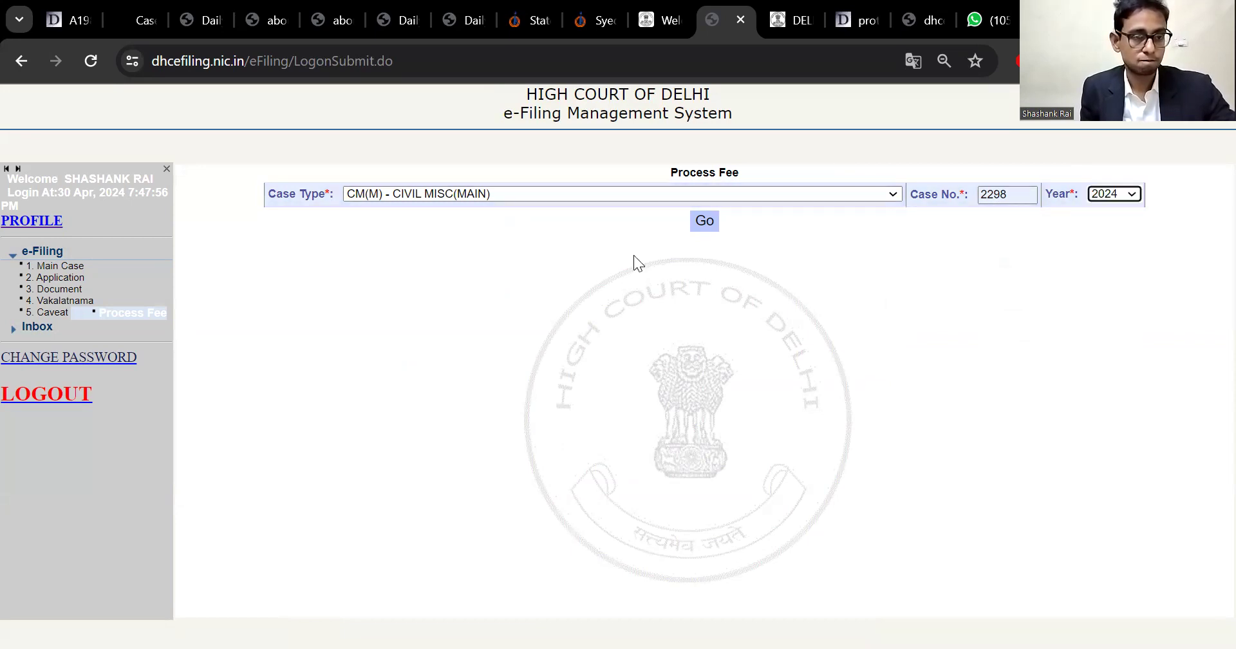
left_click(702, 220)
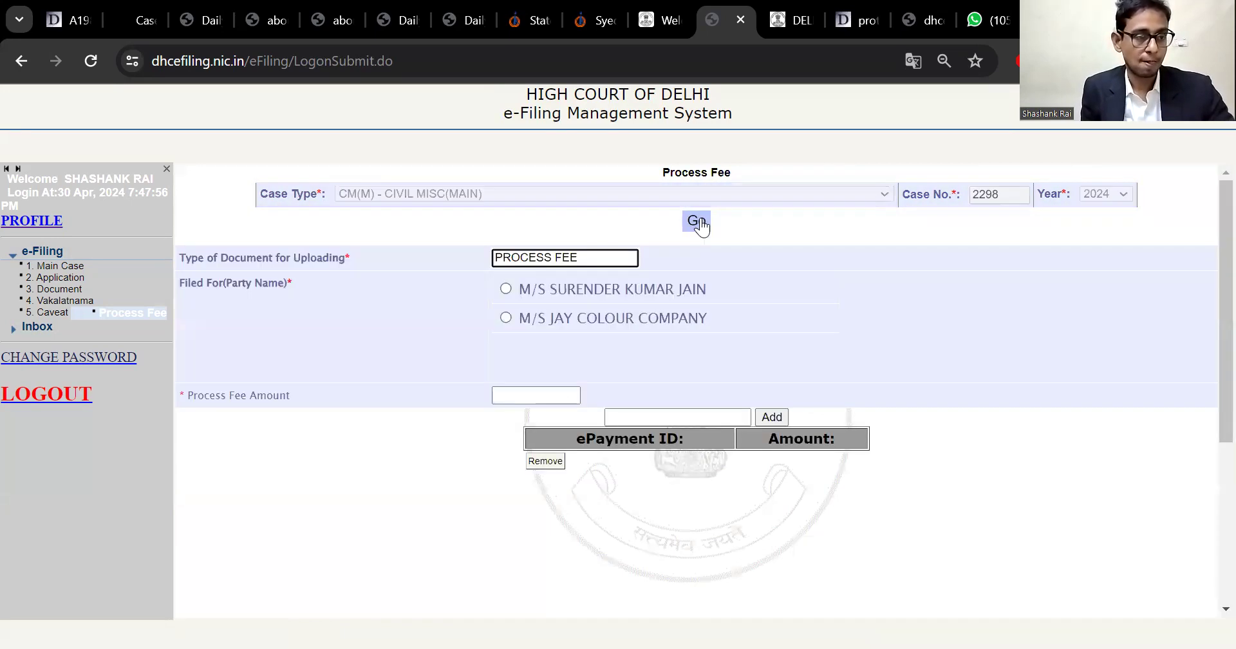
Step: Choose M/S JAY COLOUR COMPANY as the filing party and enter process fee amount 5
left_click(503, 320)
scroll(618, 344, "down", 1)
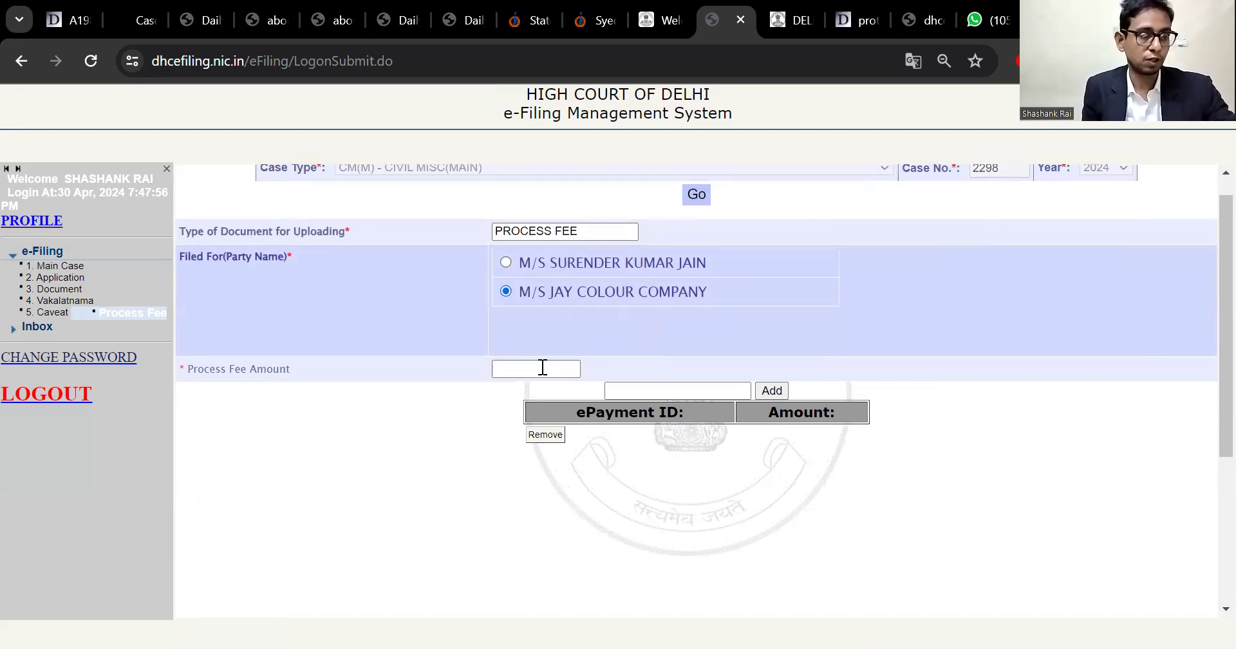
left_click(536, 372)
type("5")
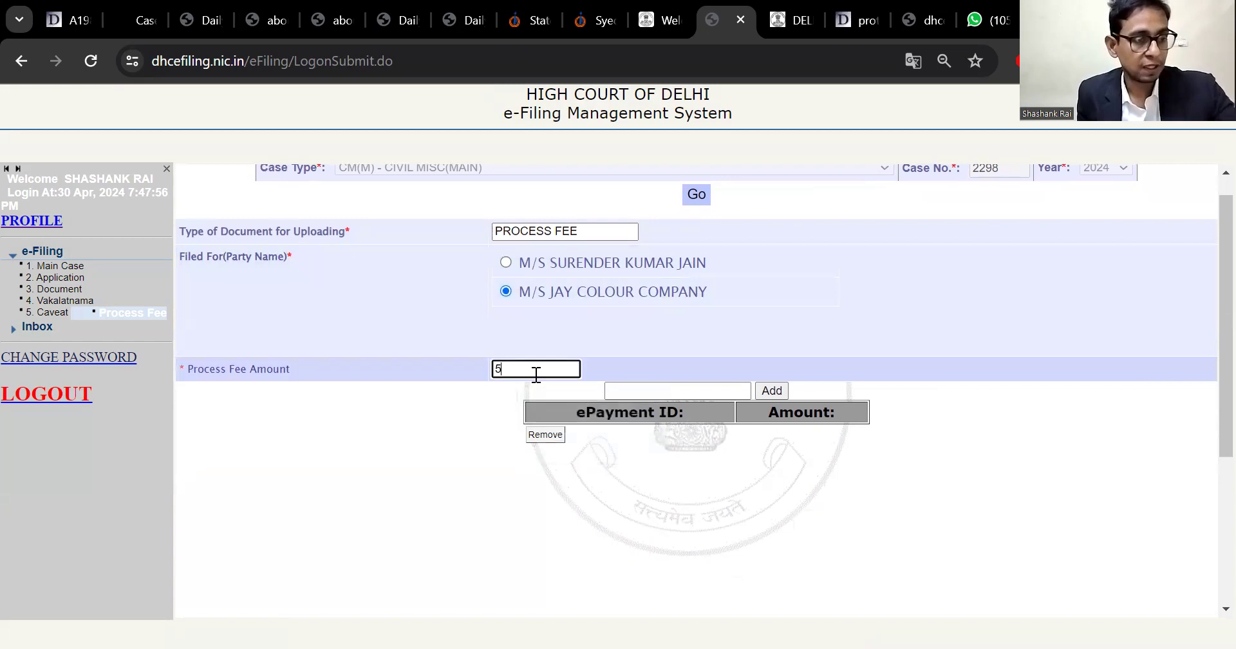
Step: Add the first suggested e-payment ID and dismiss the already-used warning
left_click(689, 393)
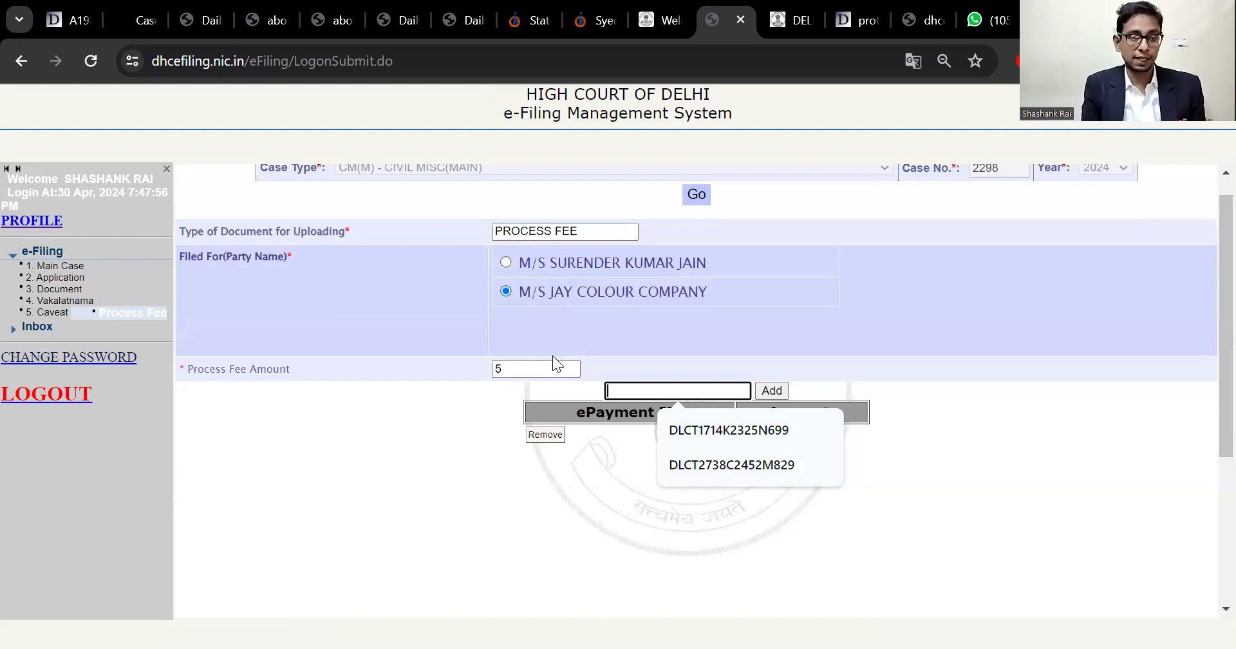
left_click(720, 428)
left_click(771, 391)
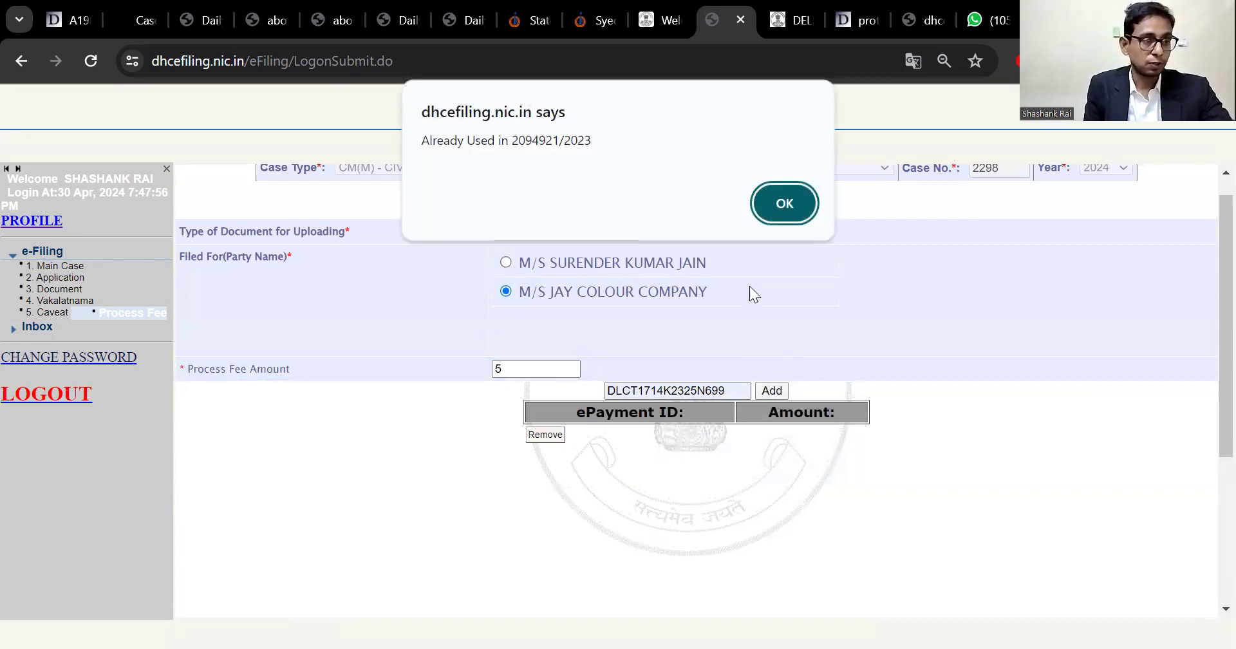
left_click(783, 204)
Step: Upload 'pf form JCC vs SKJ.pdf' and select 'I agree' for the true-copies certification
scroll(826, 329, "down", 2)
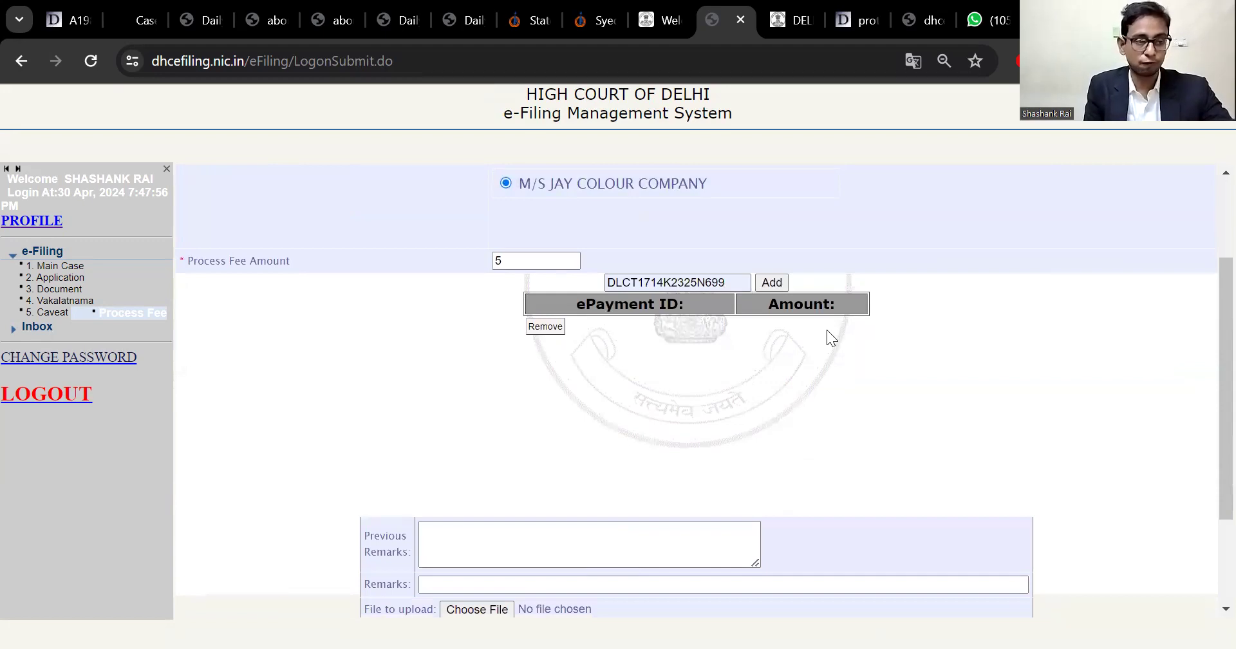
scroll(827, 330, "down", 3)
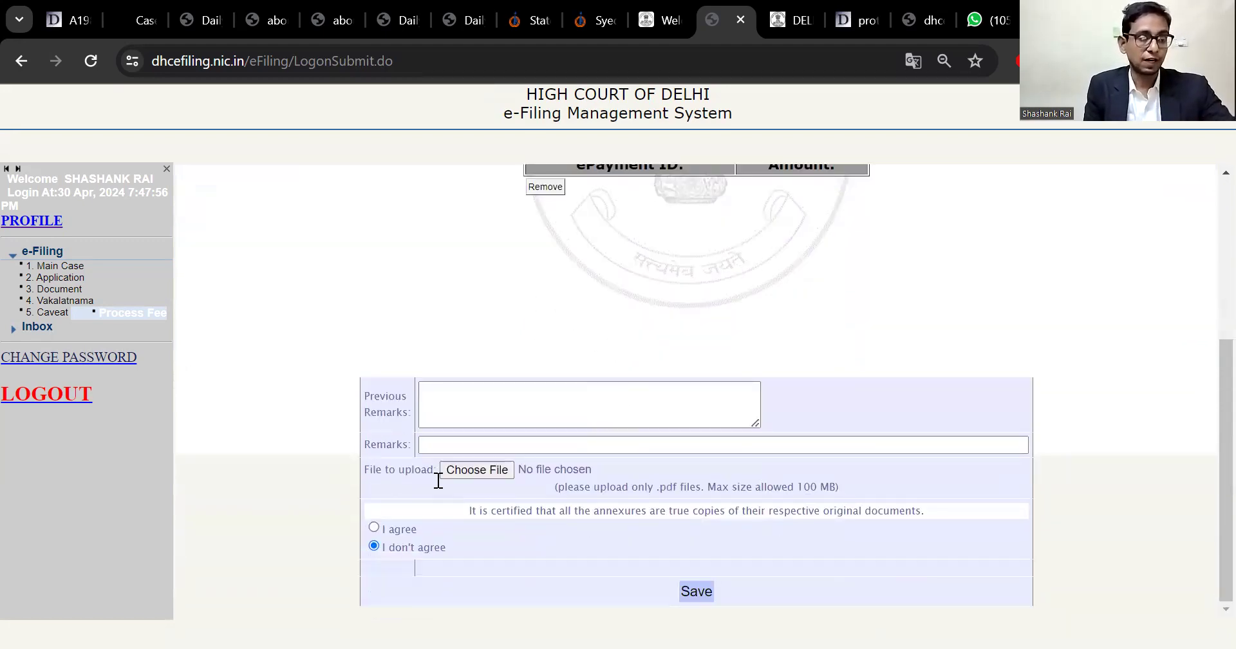
left_click(476, 470)
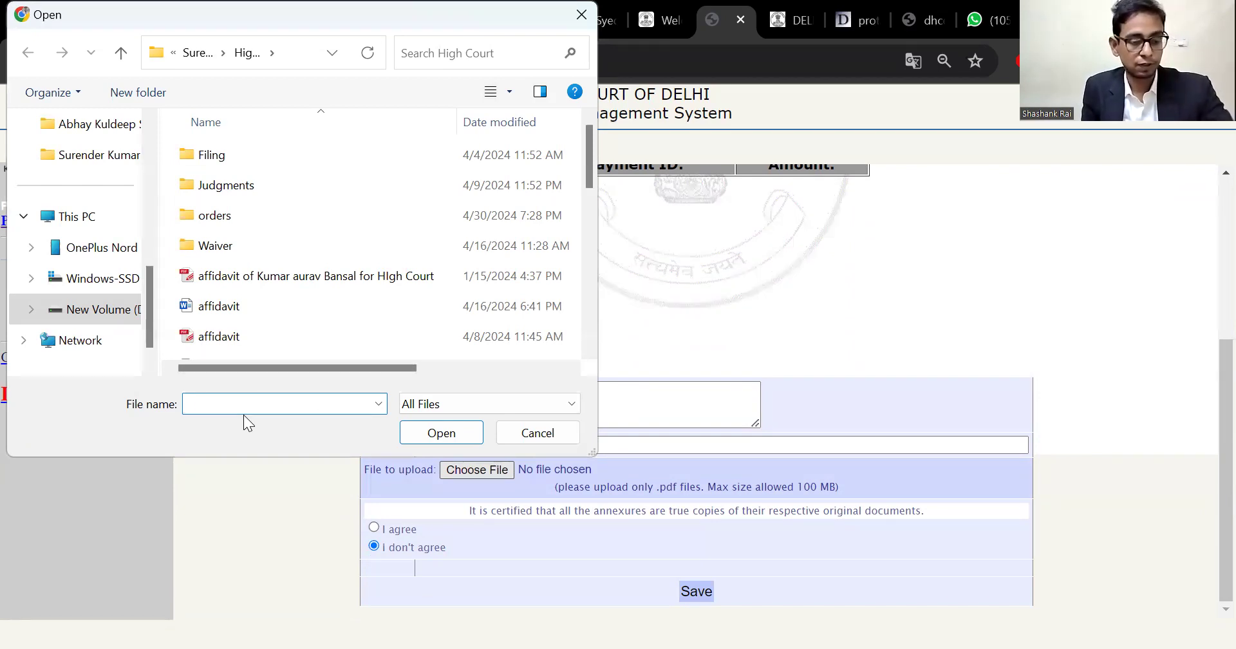
type("pf form JCC vs SKJ.pdf")
key("Return")
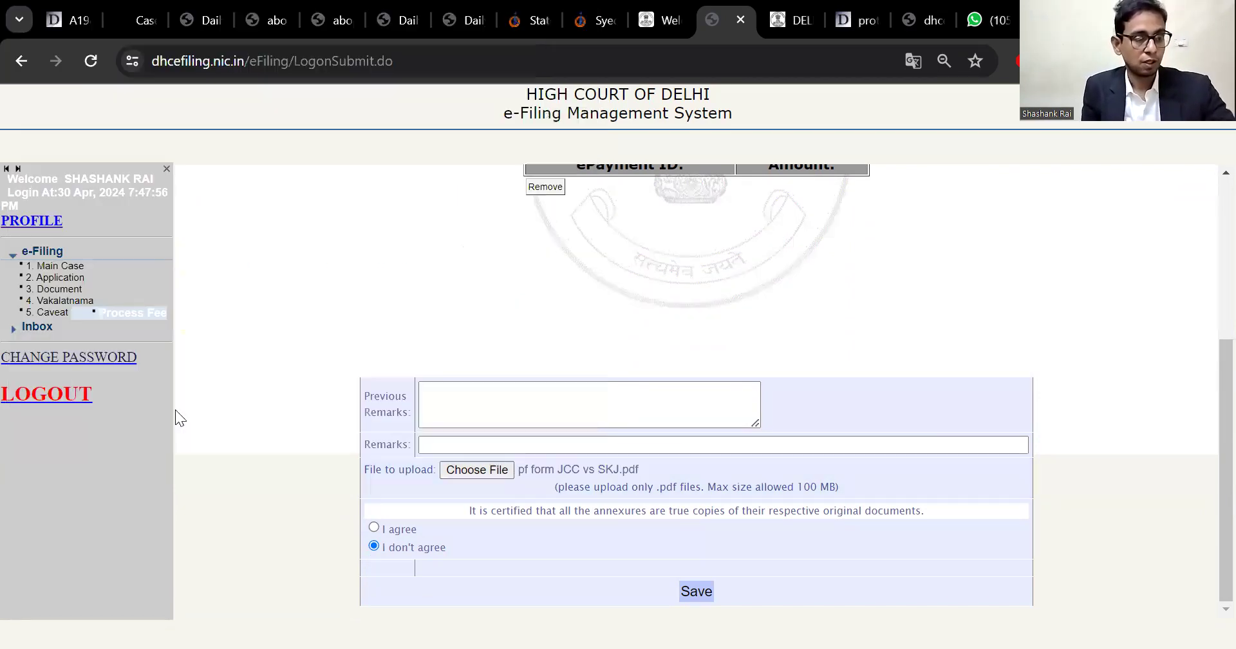
left_click(373, 527)
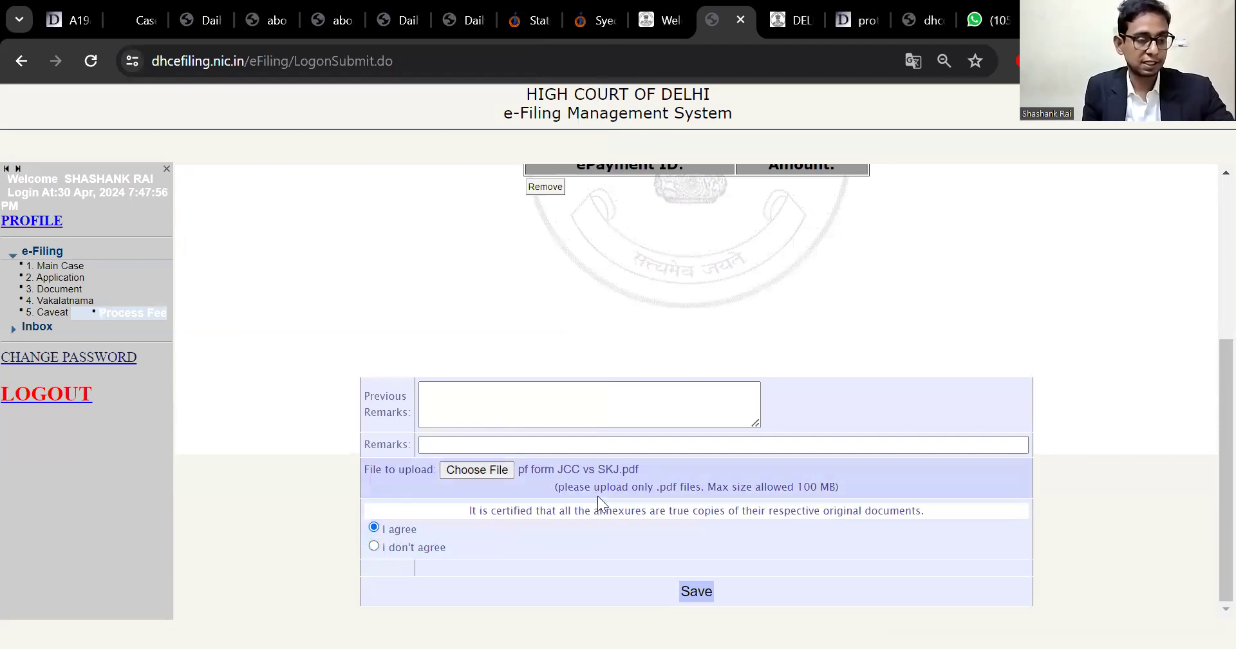